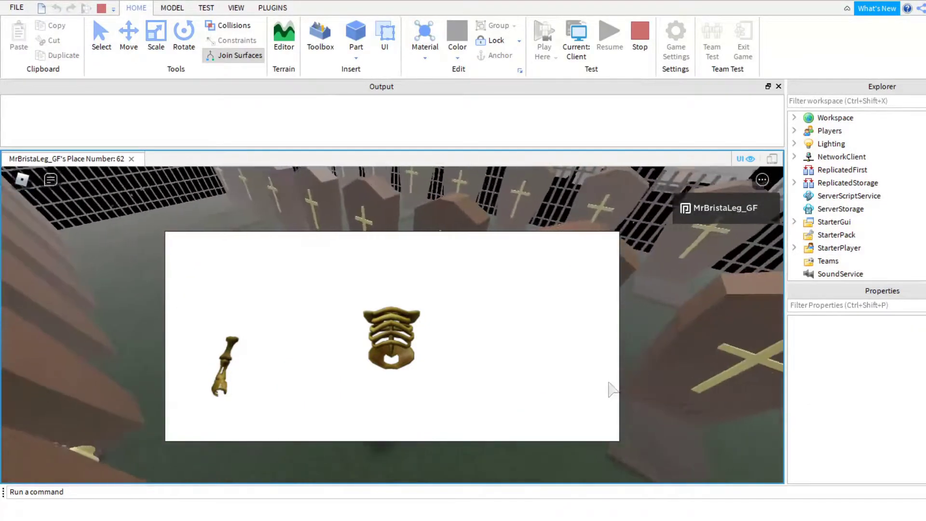
Complete the skeleton puzzle by attaching both arms, both legs and the skull to the ribcage.
left_click(223, 373)
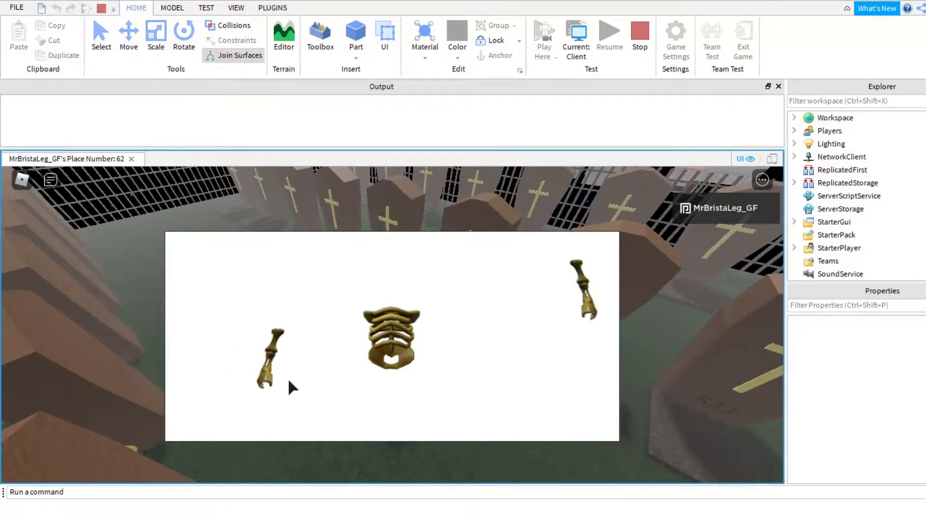
left_click(588, 292)
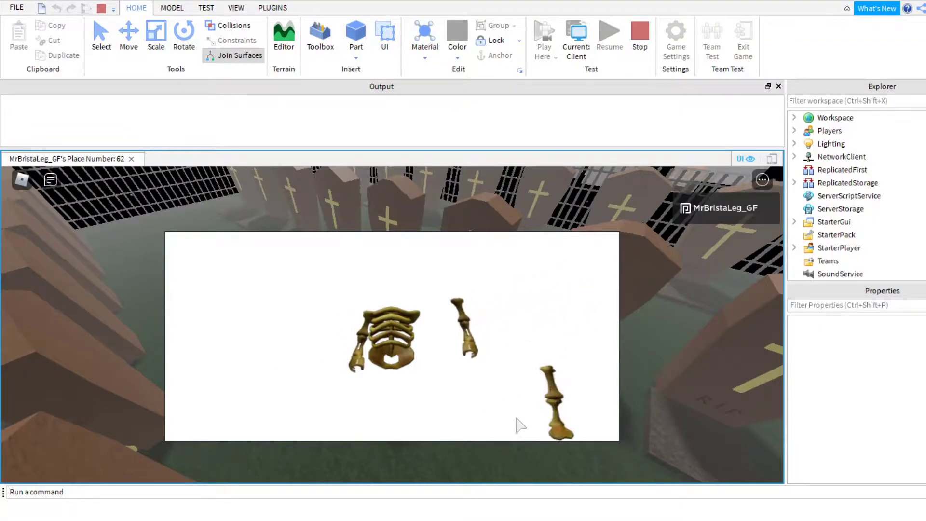
left_click(553, 406)
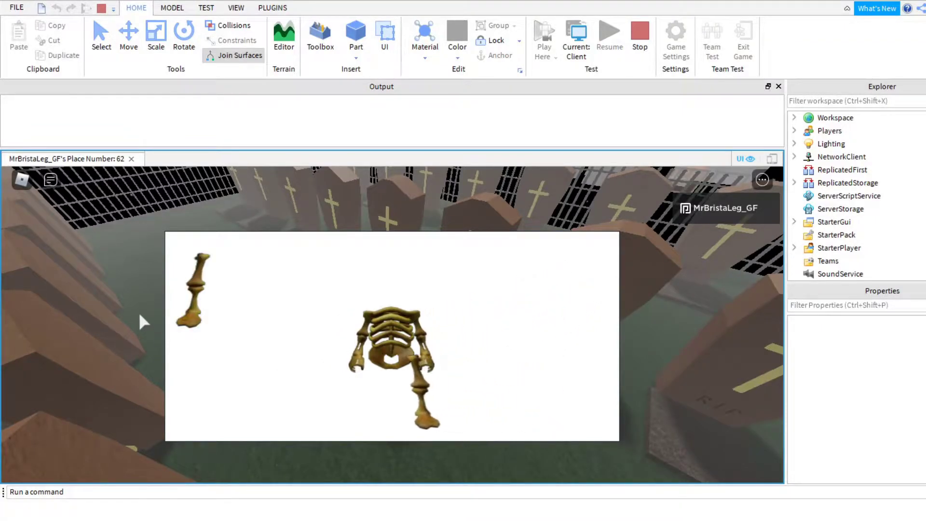
left_click(197, 299)
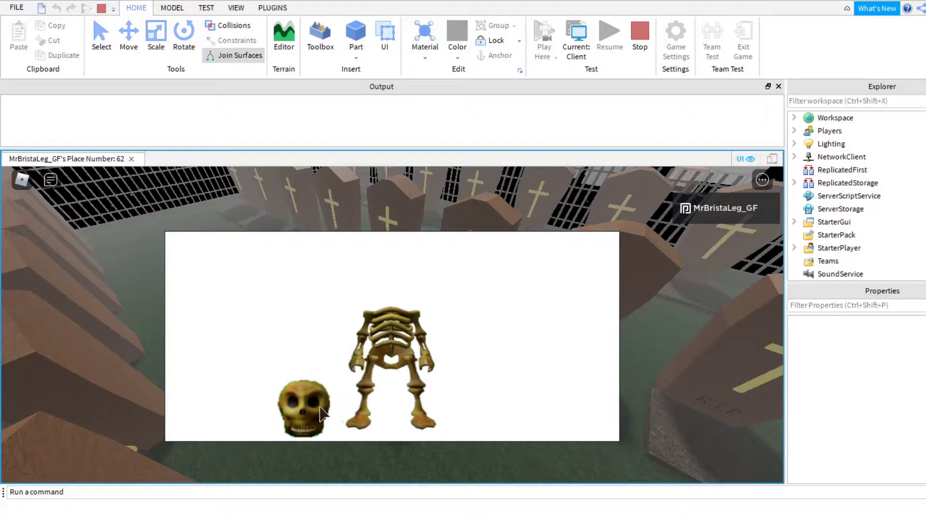
left_click(310, 404)
Run and jump the character along the tops of a gravestone row toward the graveyard fence.
key("d")
key("shift")
key("space")
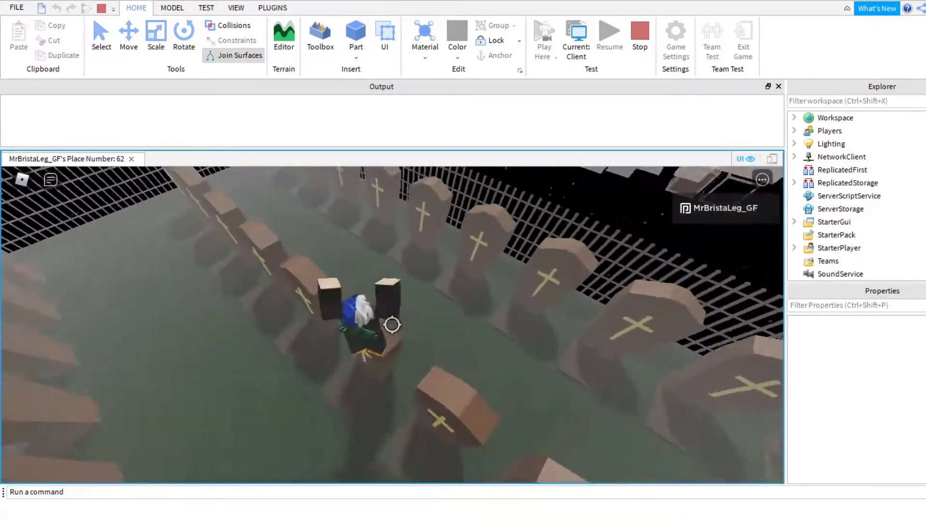
key("shift")
key("shift")
key("w")
key("space")
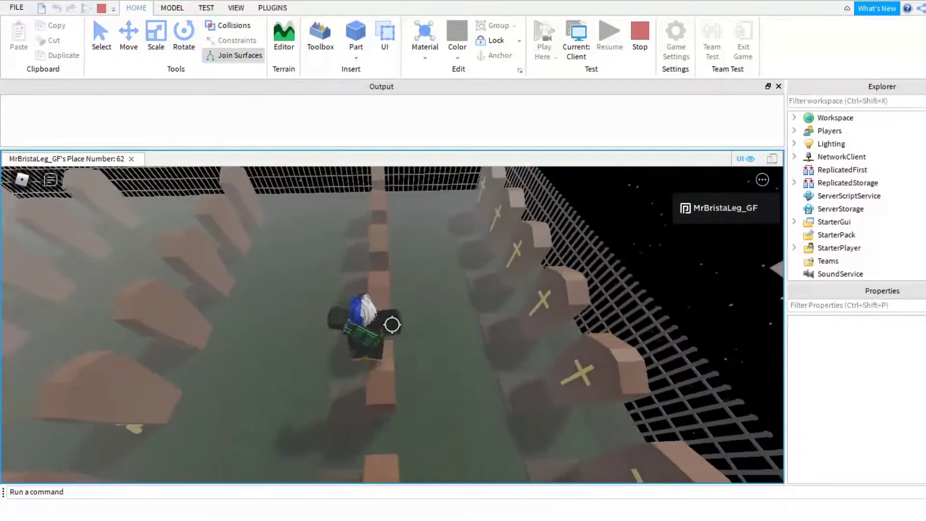
key("space")
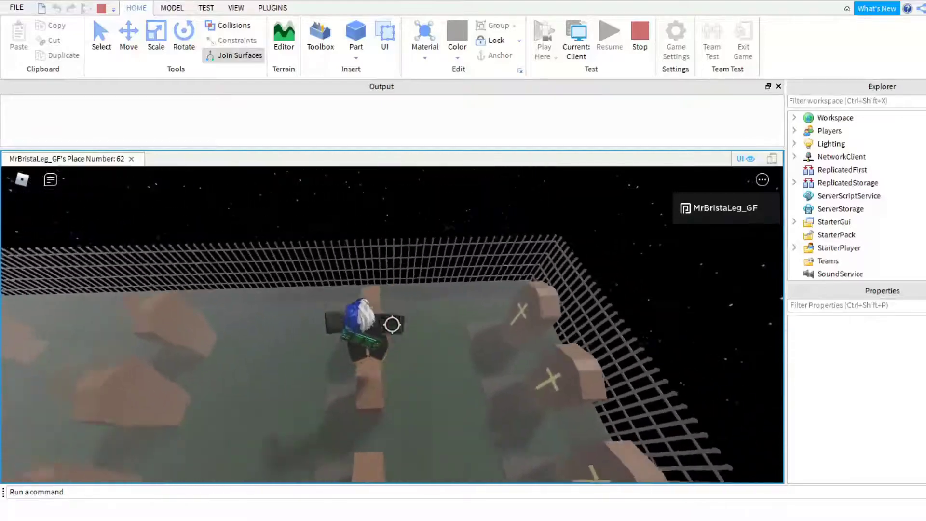
Move the character onto another row of gravestones and follow it to the fence at its end.
key("w")
key("space")
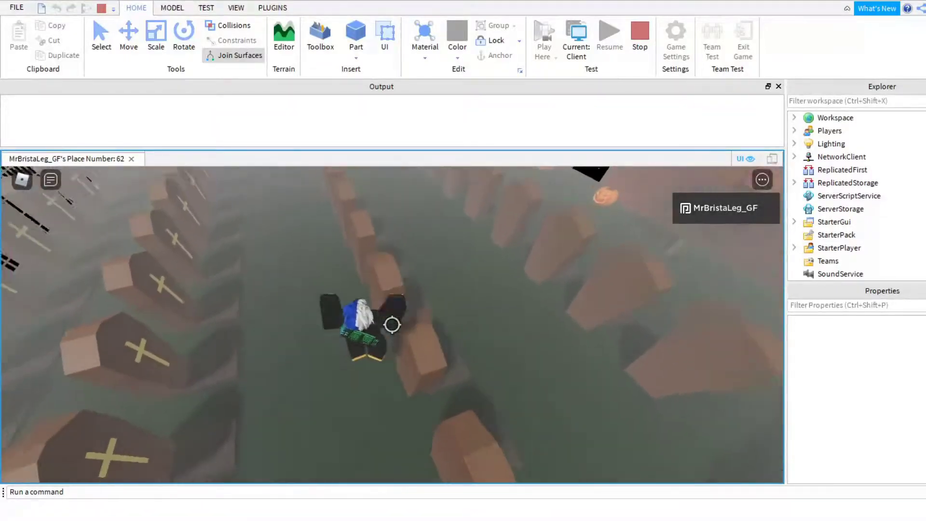
key("shift")
key("w")
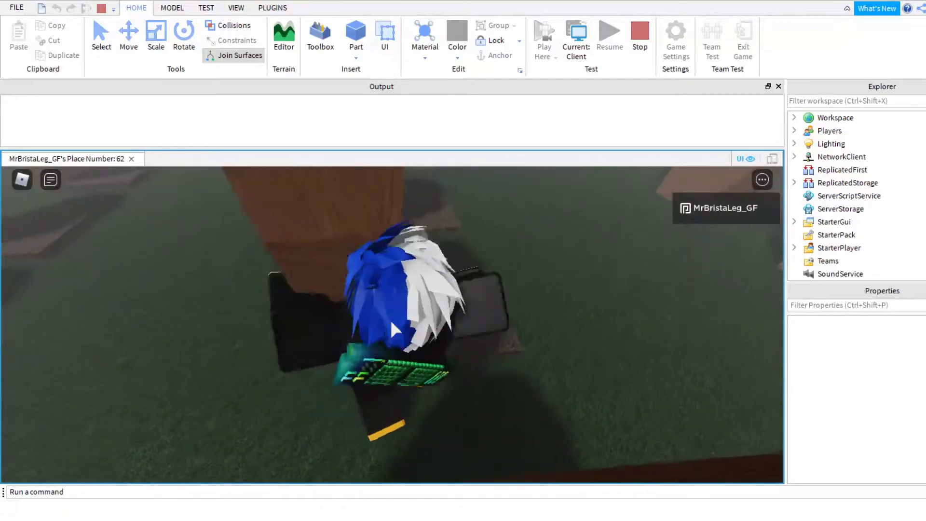
key("w")
key("space")
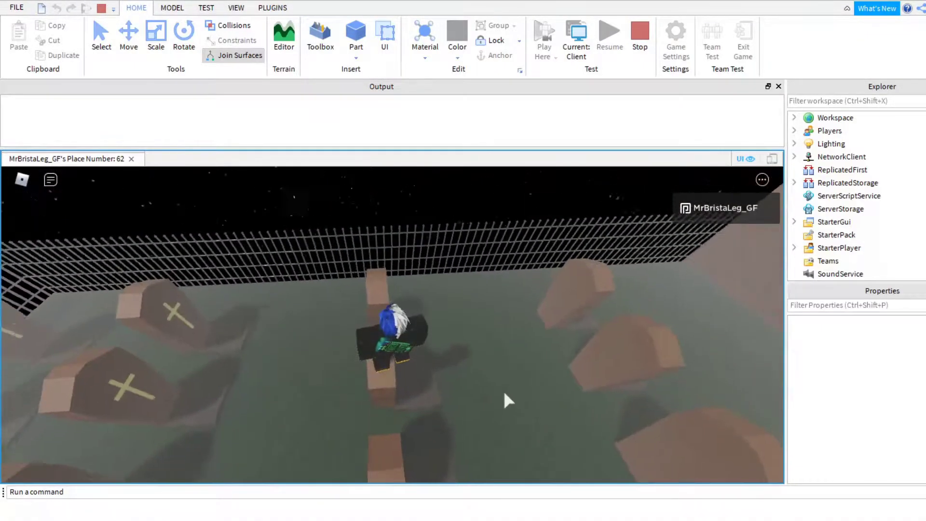
Bring the character down onto the grass beside the gravestones and stop the play test.
right_click_drag(504, 398, 502, 397)
key("s")
key("space")
key("a")
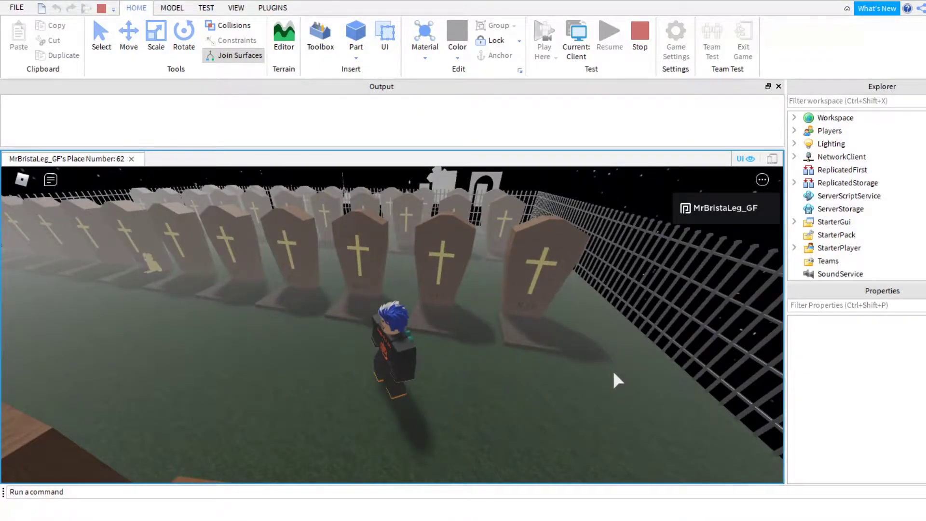
left_click(640, 39)
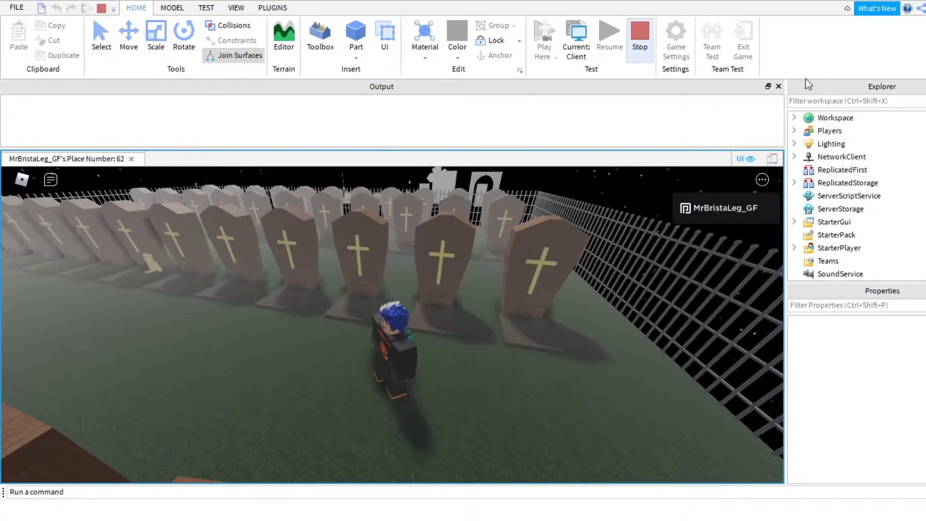
key("shift+F5")
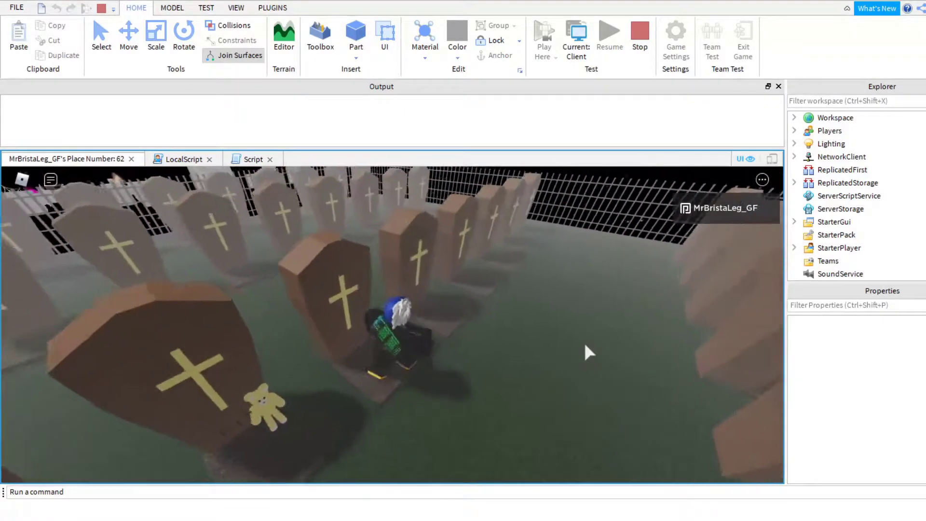
Move the character through the graveyard to the skull beside the fence and interact with it.
key("w")
key("space")
key("space")
right_click_drag(585, 344, 585, 344)
key("w")
key("space")
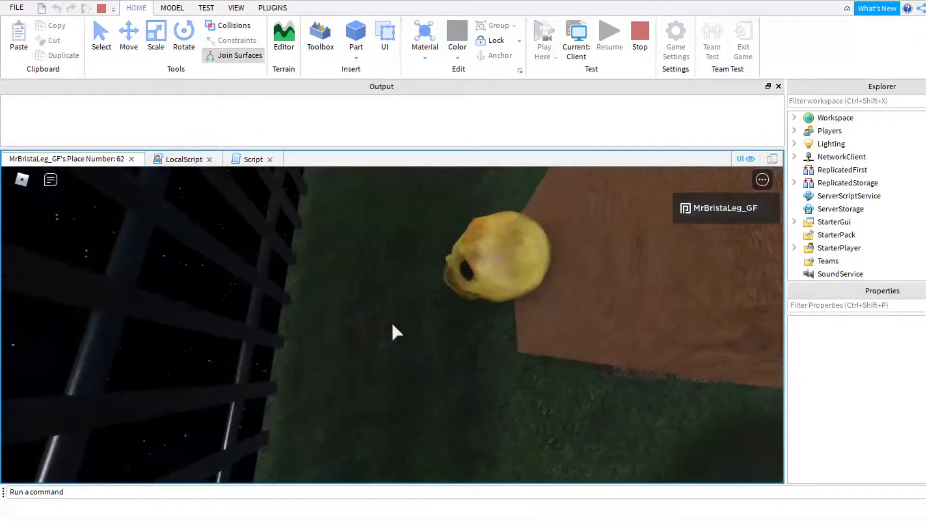
left_click(393, 331)
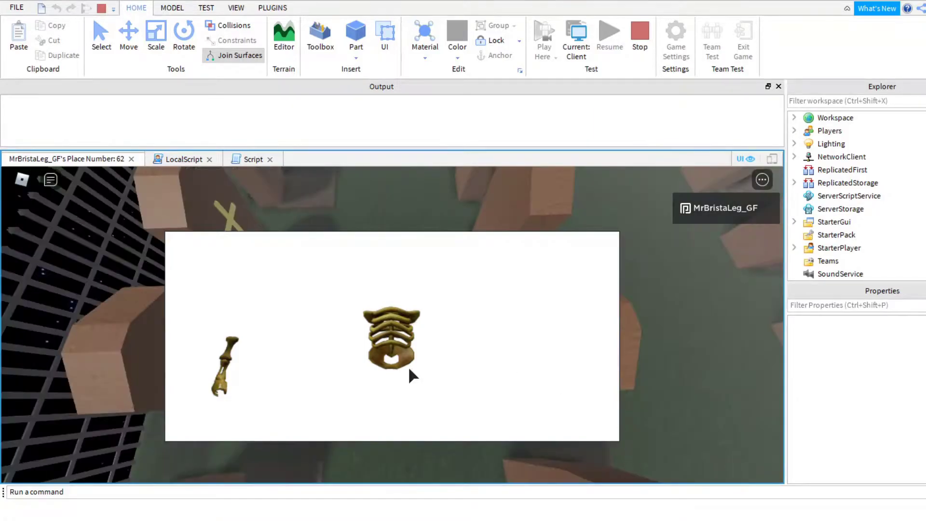
Assemble the skeleton by adding the arms, legs and skull to the ribcage in the puzzle window.
left_click(223, 364)
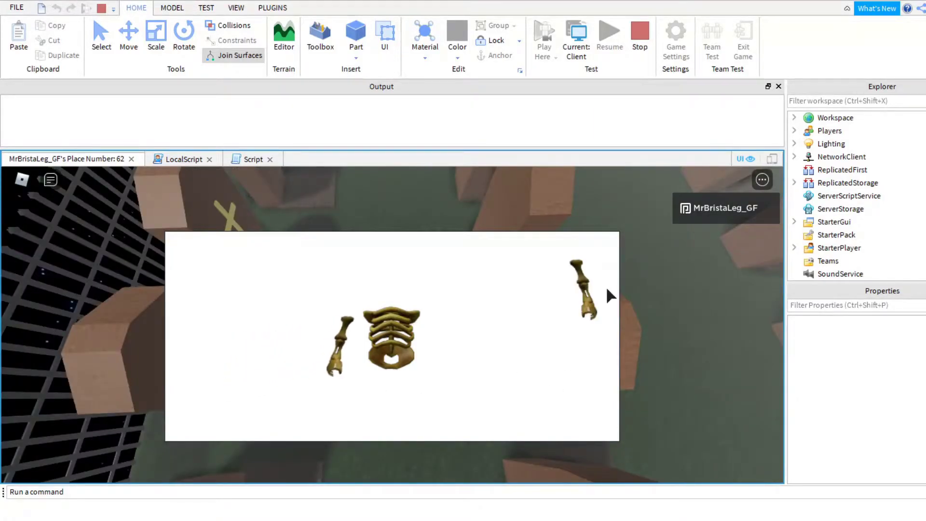
left_click(581, 288)
left_click(545, 415)
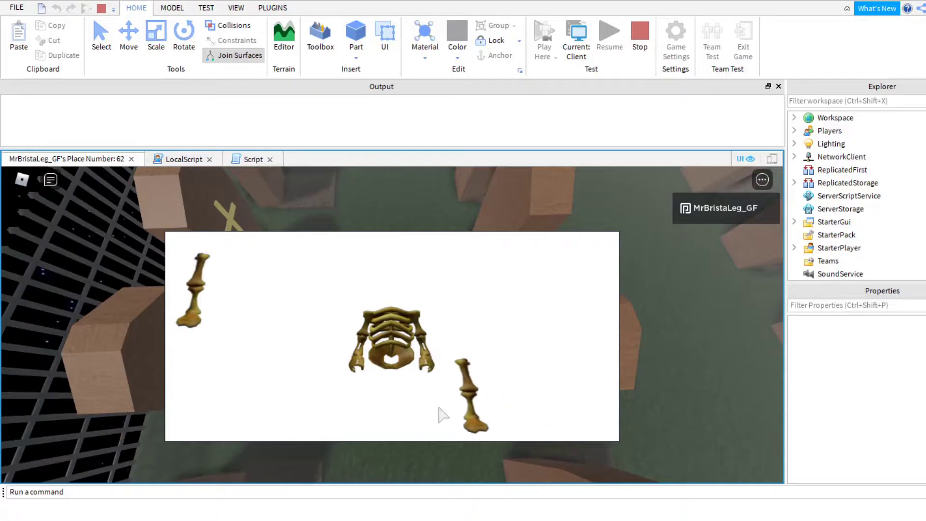
left_click(203, 300)
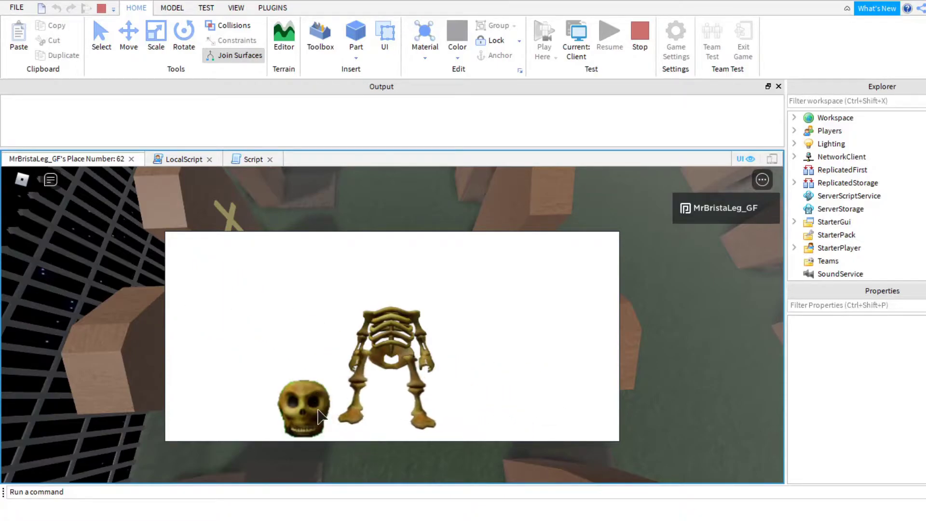
left_click(300, 392)
Jump the character onto the gravestone near the skull and start the skeleton puzzle from that skull.
right_click_drag(577, 363, 577, 364)
key("shift")
key("space")
key("w")
key("shift")
right_click_drag(397, 337, 397, 336)
left_click(428, 423)
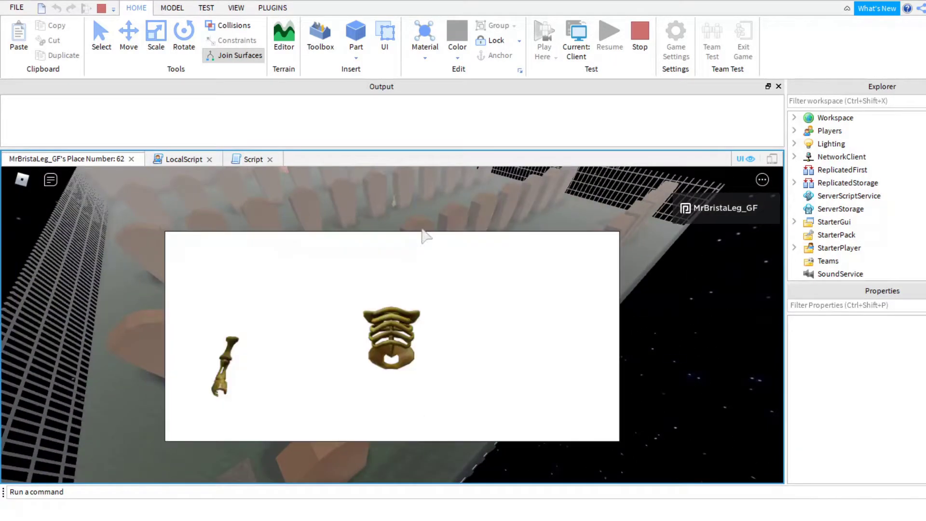
Solve the skeleton puzzle again by placing the two arms, two legs and skull.
left_click(222, 369)
left_click(581, 307)
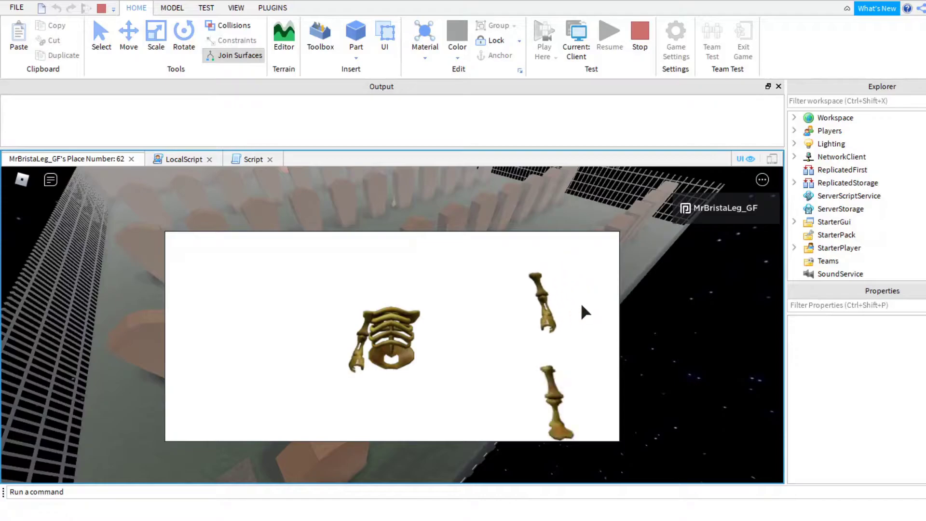
left_click(550, 398)
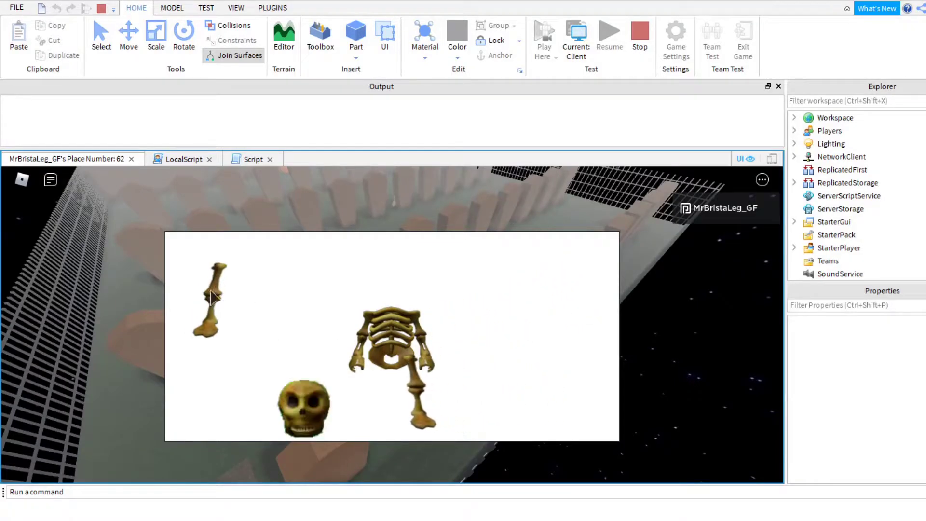
left_click(212, 294)
left_click(338, 407)
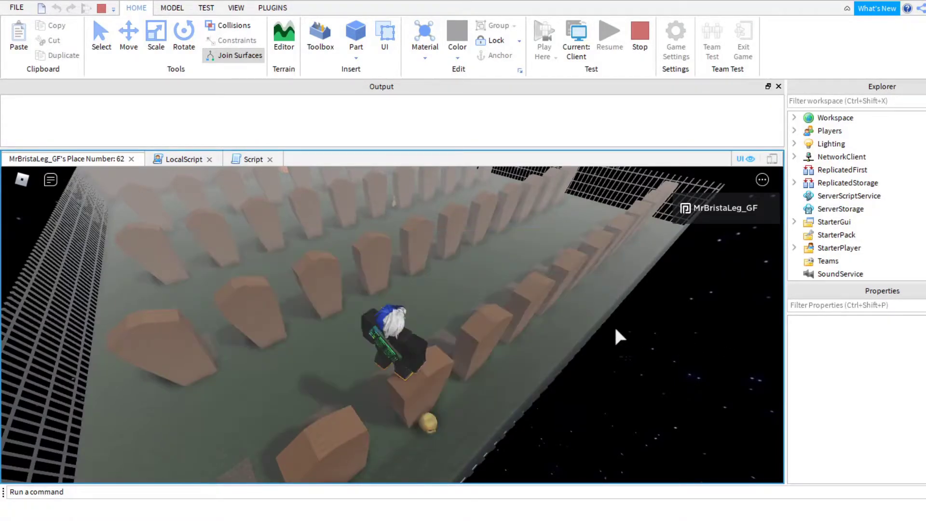
Run the character between the graves to the teddy bear beside a gravestone and open its minigame.
key("shift")
key("w")
key("shift")
key("shift")
key("shift")
key("space")
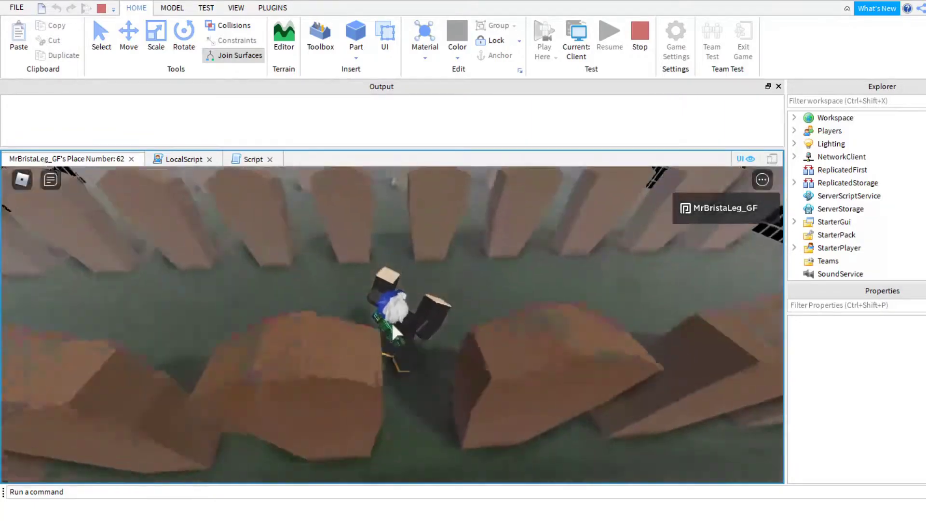
key("shift")
key("w")
key("space")
key("shift")
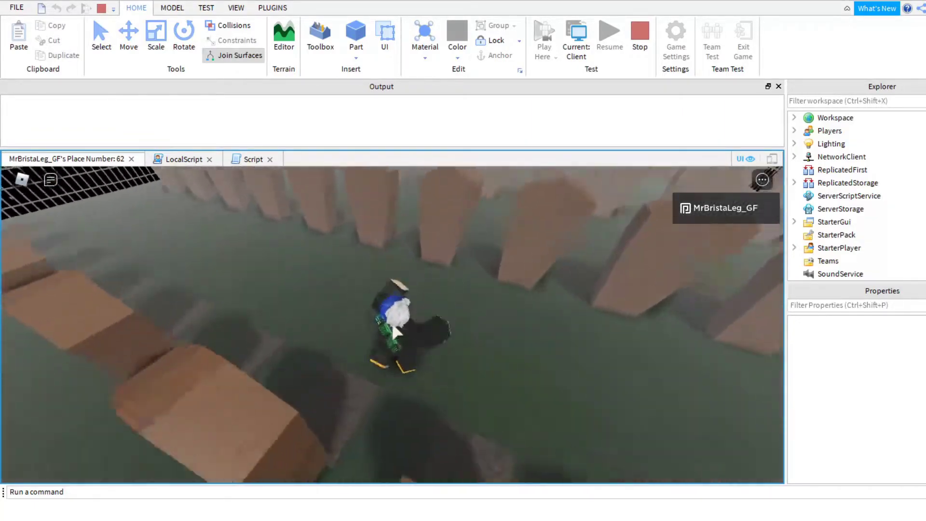
key("shift")
key("w")
key("shift")
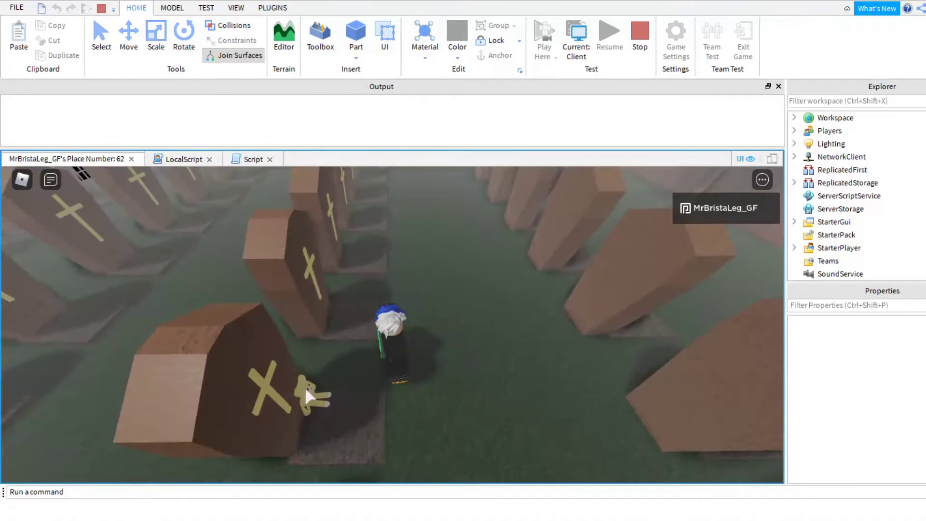
left_click(316, 408)
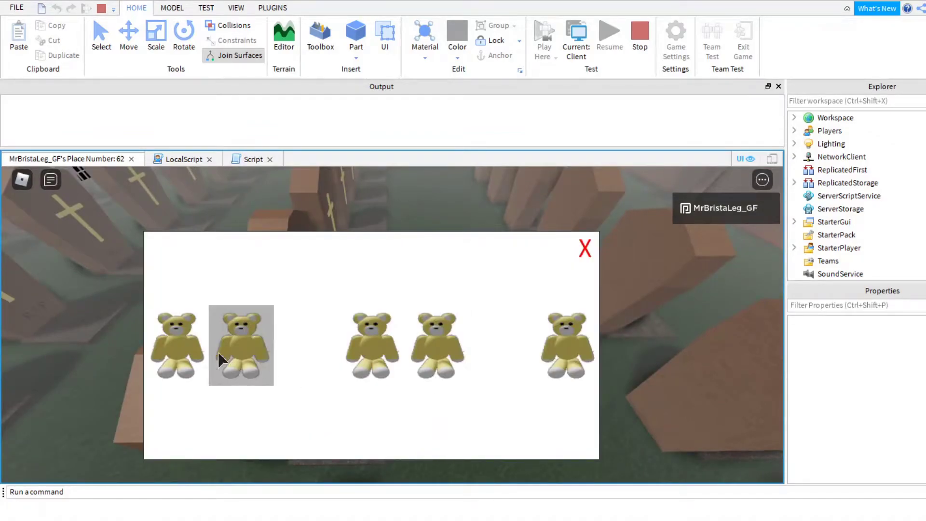
Remove bears one after another from the row in the teddy bear minigame.
left_click(231, 363)
left_click(264, 364)
left_click(435, 352)
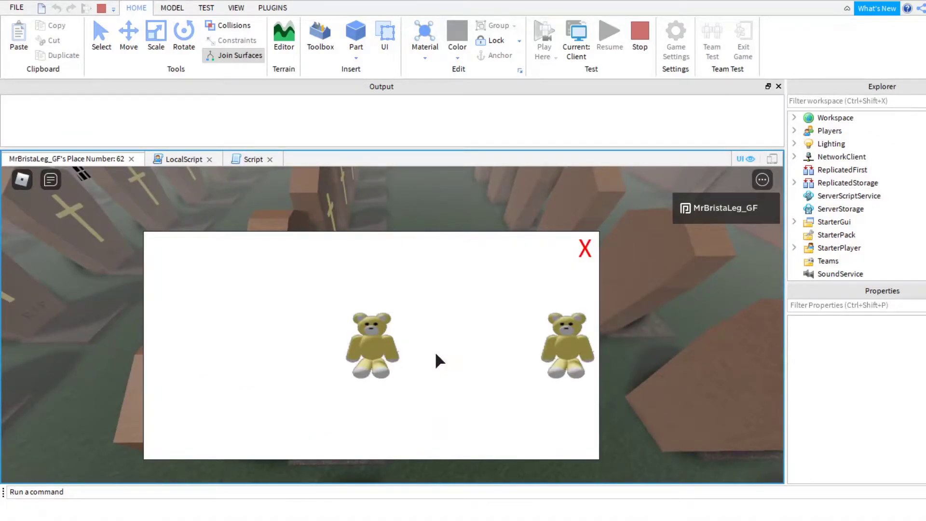
left_click(372, 350)
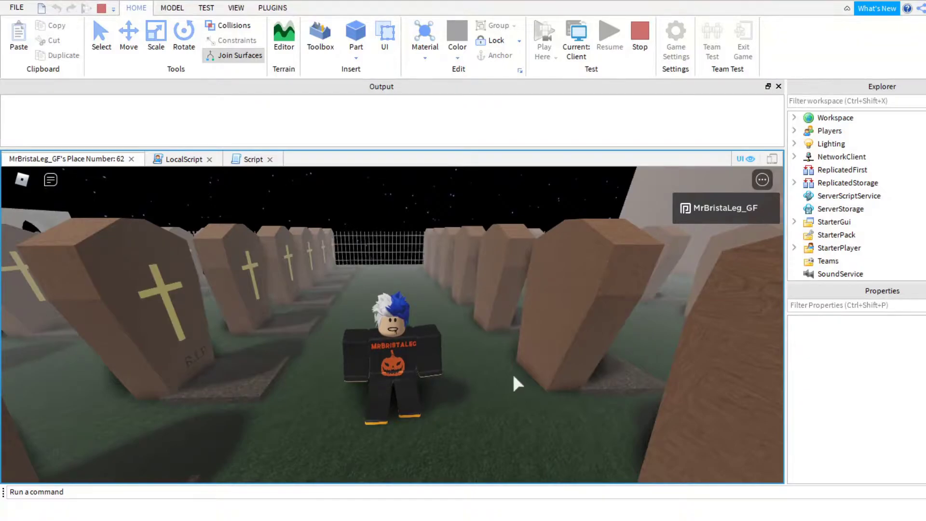
Walk and jump the character between the gravestones while inspecting it up close.
key("w")
right_click_drag(513, 375, 507, 381)
key("s")
key("w")
key("space")
key("s")
key("space")
scroll(508, 377, "up", 5)
key("s")
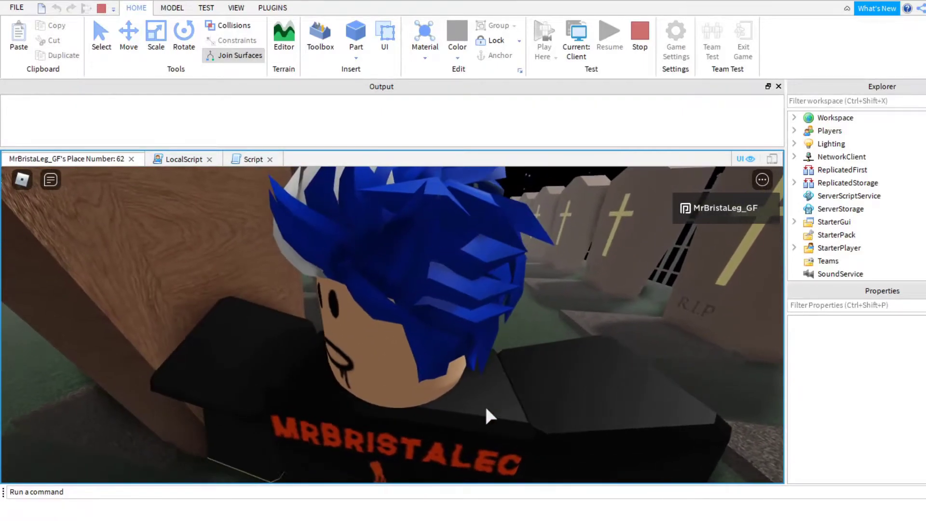
Jump the character along a gravestone row to the fence, then drop it down between the graves.
key("space")
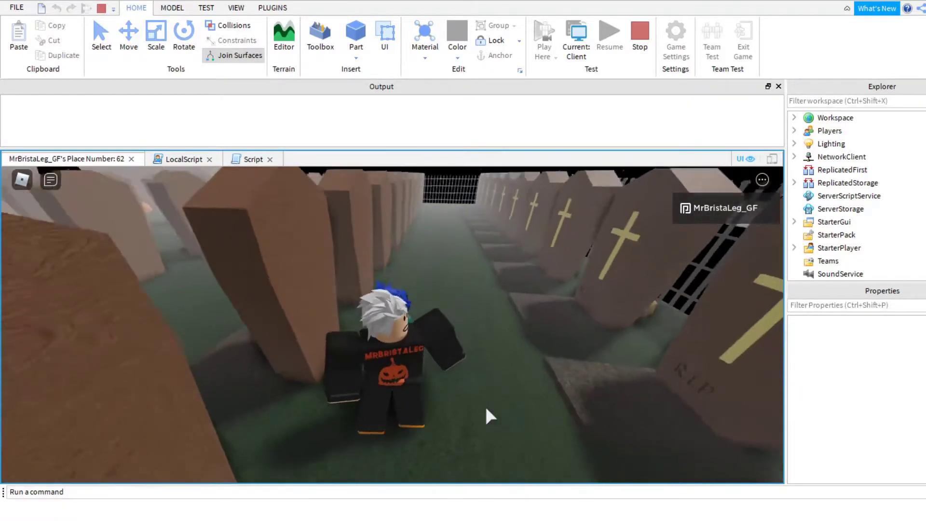
key("space")
key("w")
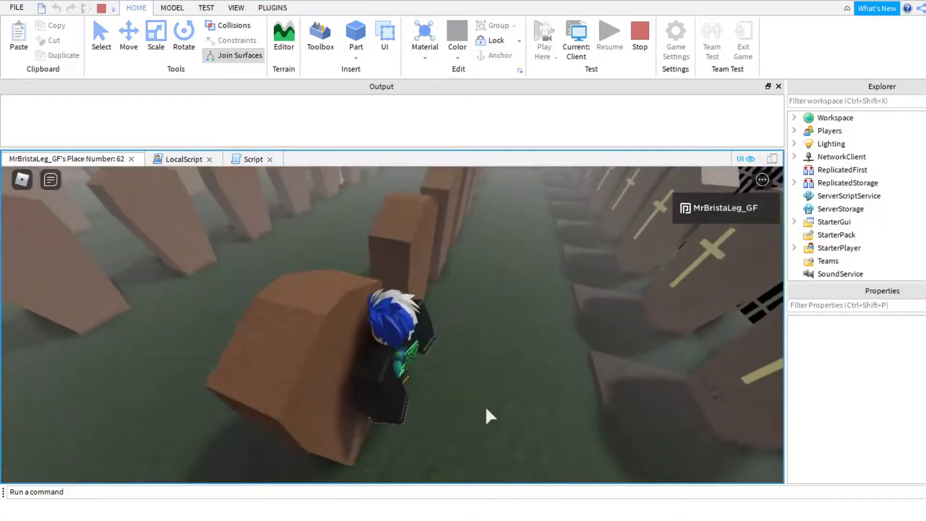
key("space")
key("space")
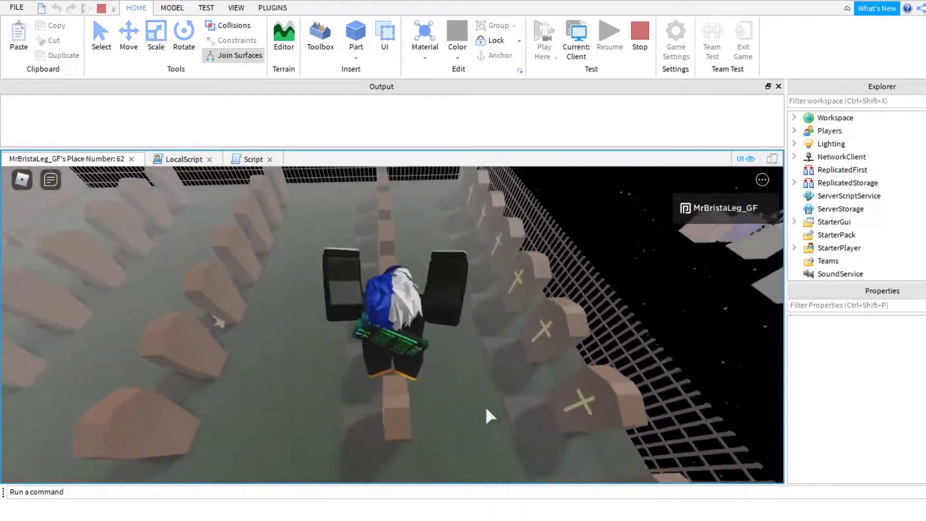
key("space")
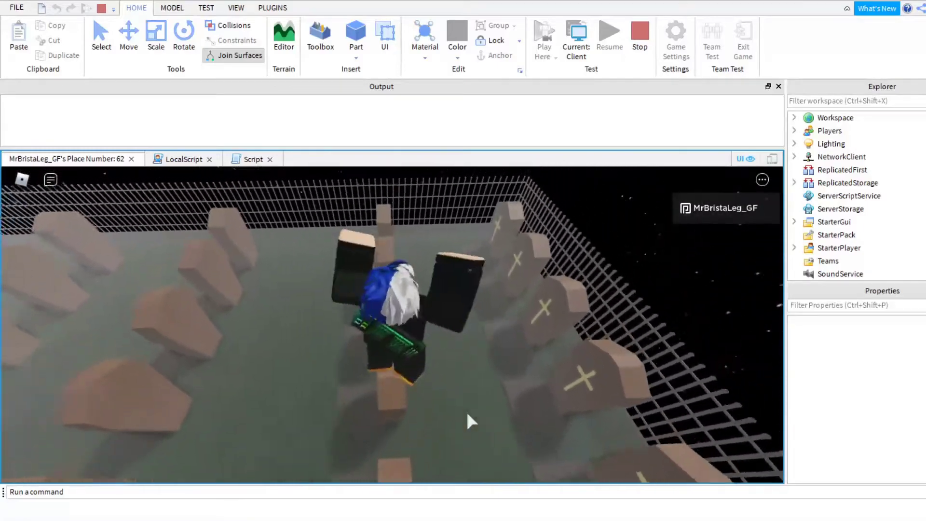
key("space")
key("s")
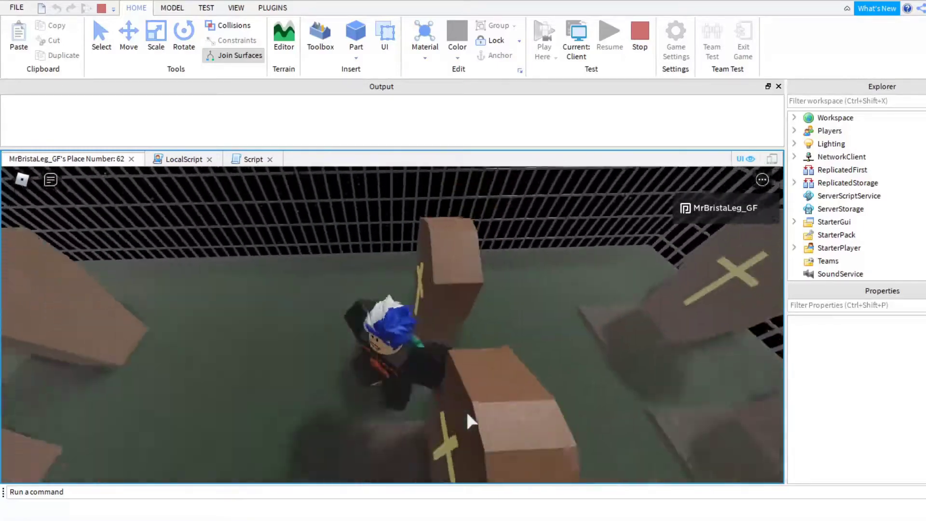
key("space")
key("space")
key("w")
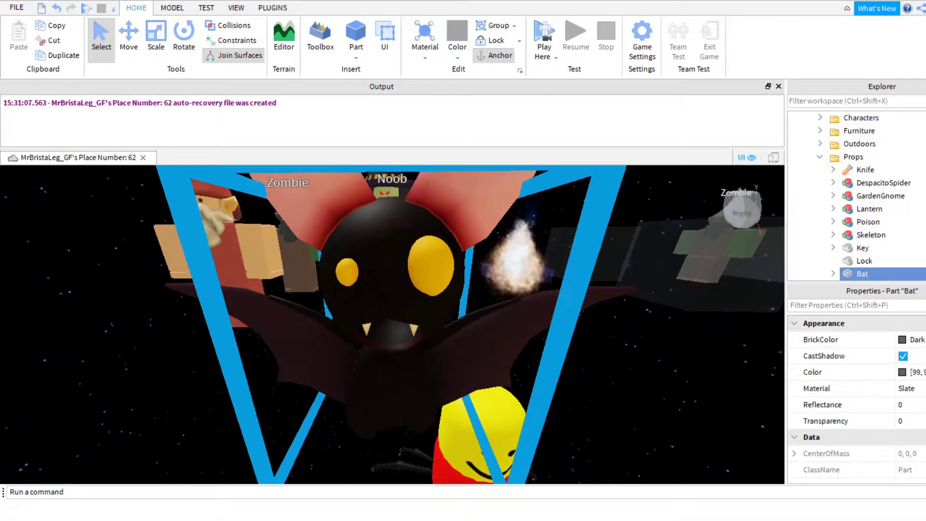
Examine the Bat prop up close among the neighbouring props and characters, moving away from it and framing it again.
right_click_drag(741, 345, 741, 346)
scroll(741, 346, "down", 5)
key("w")
key("d")
key("a")
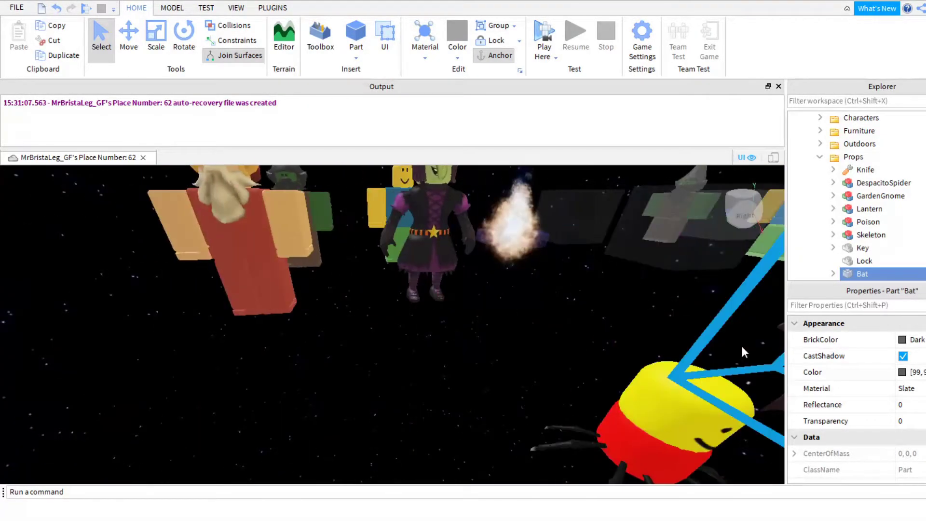
key("d")
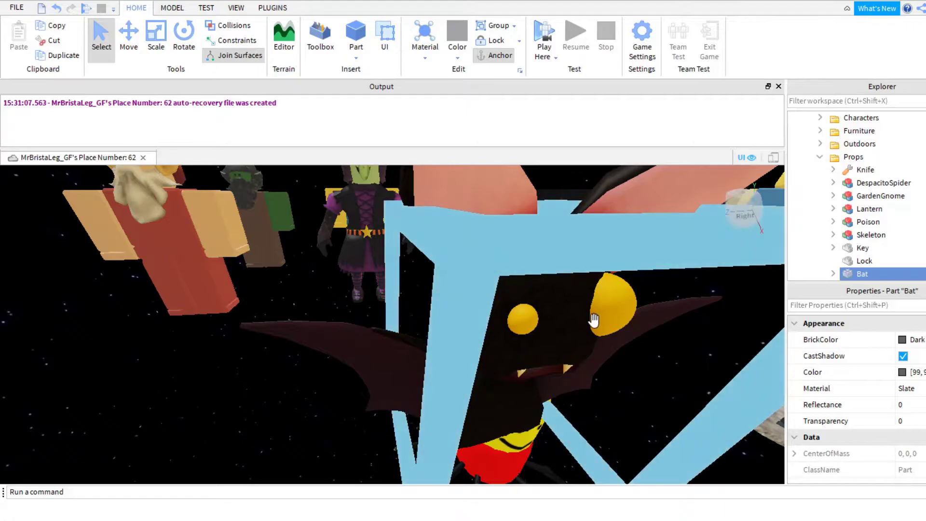
key("f")
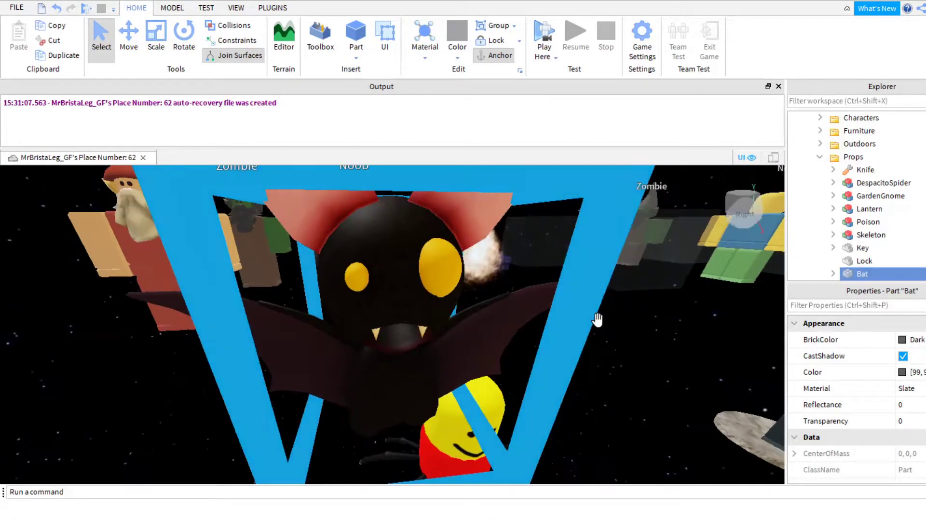
right_click_drag(598, 320, 599, 320)
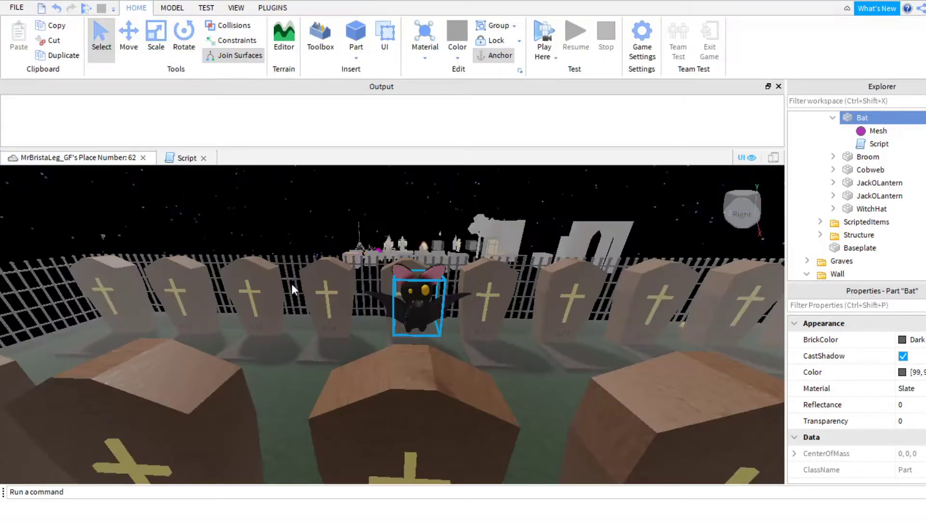
Deselect the bat among the gravestones and start a play test of the graveyard.
scroll(533, 448, "up", 3)
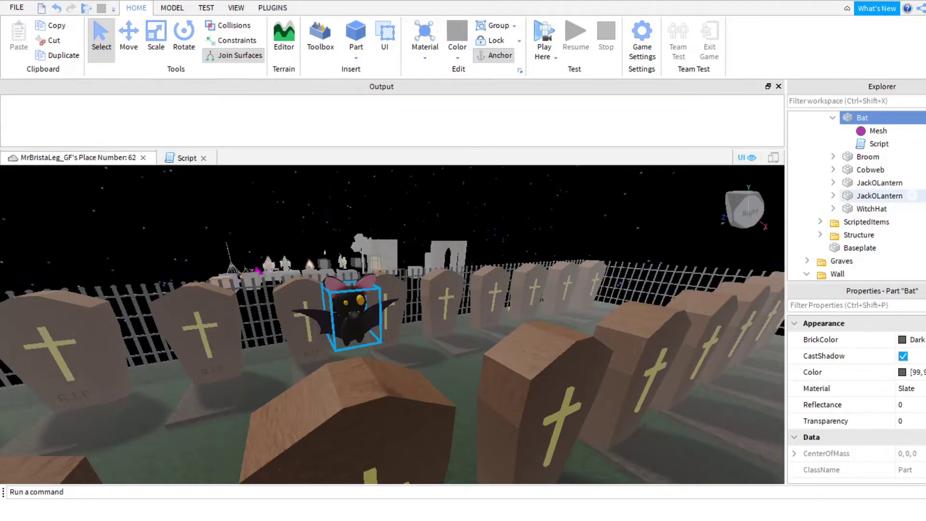
left_click(768, 199)
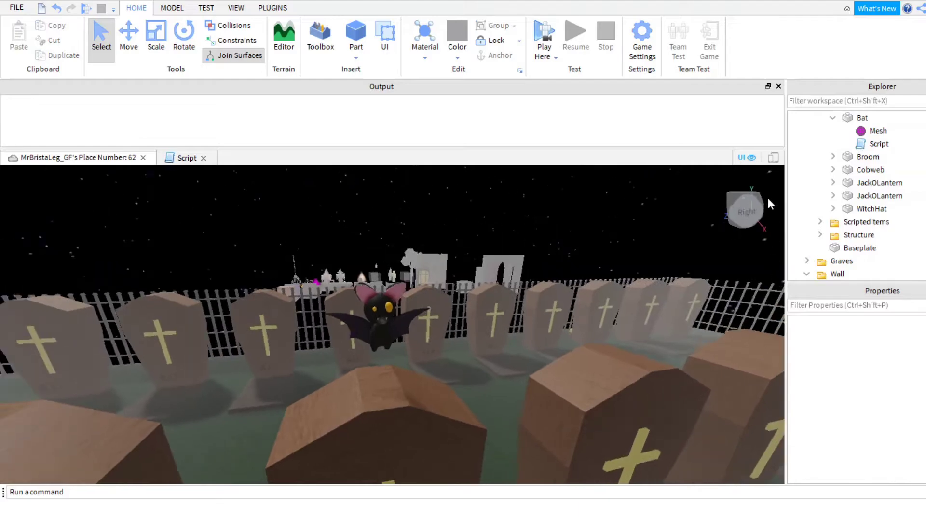
key("F5")
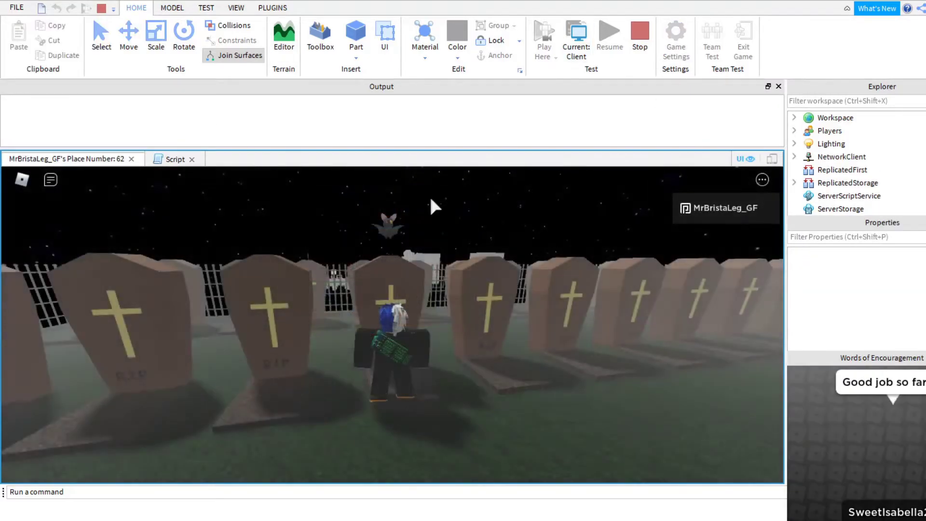
Examine the flying bat's movement over the gravestones from above, from below and from behind the character.
right_click_drag(381, 290, 381, 290)
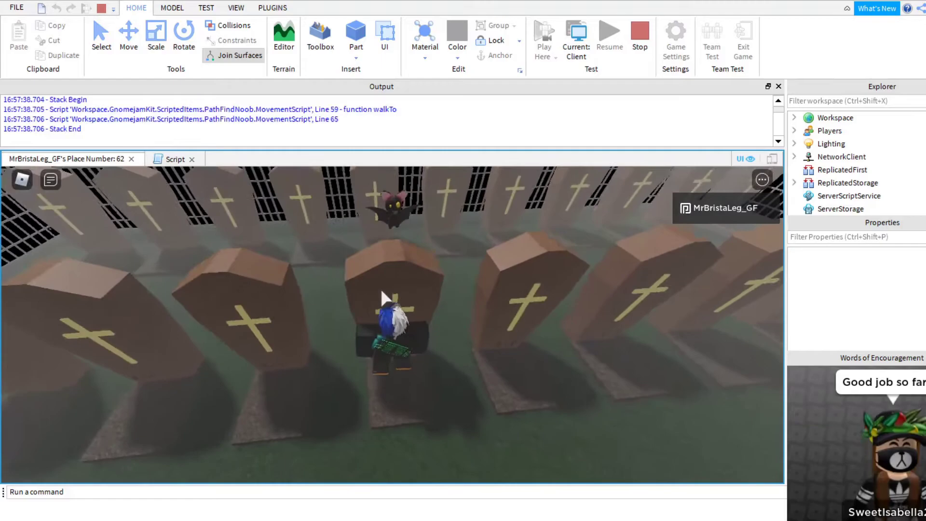
scroll(381, 290, "up", 4)
scroll(375, 227, "up", 3)
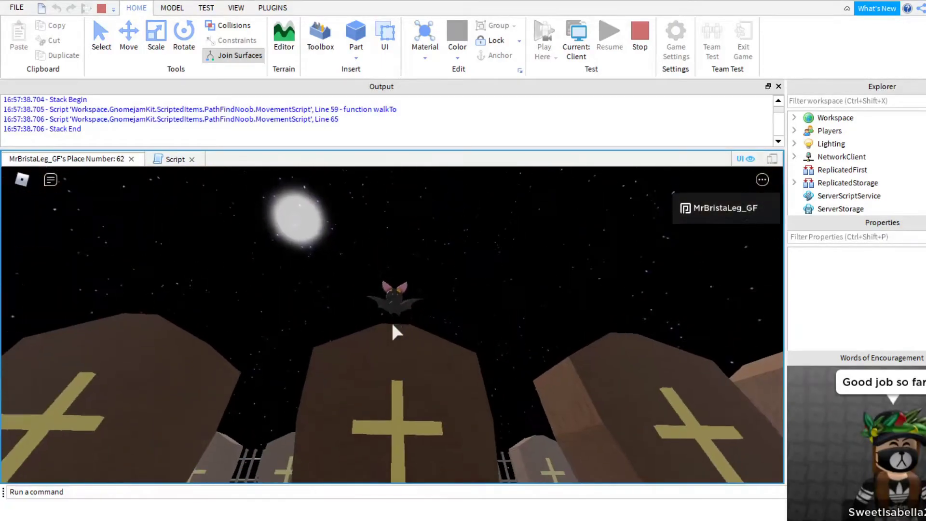
scroll(393, 325, "down", 3)
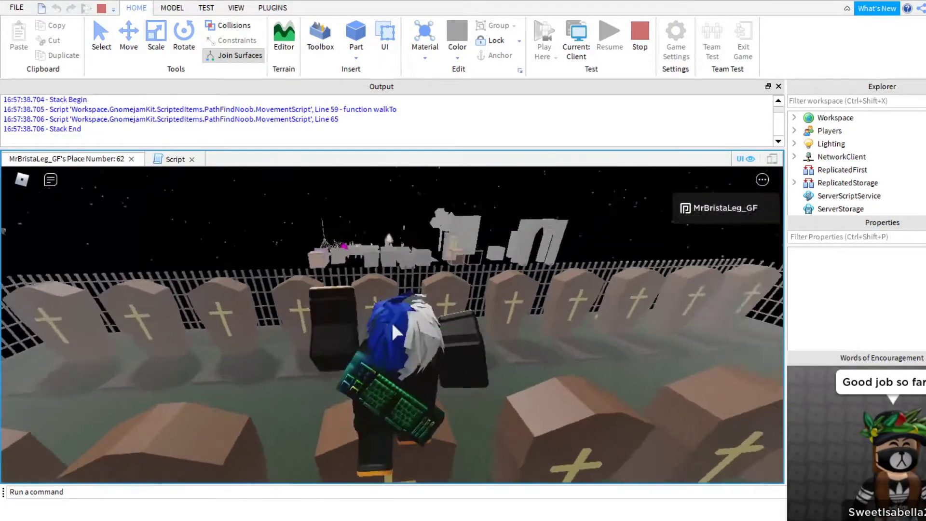
Jump the character from the gravestones onto the flying bat and ride it while viewing the graveyard from several angles.
right_click_drag(392, 324, 394, 332)
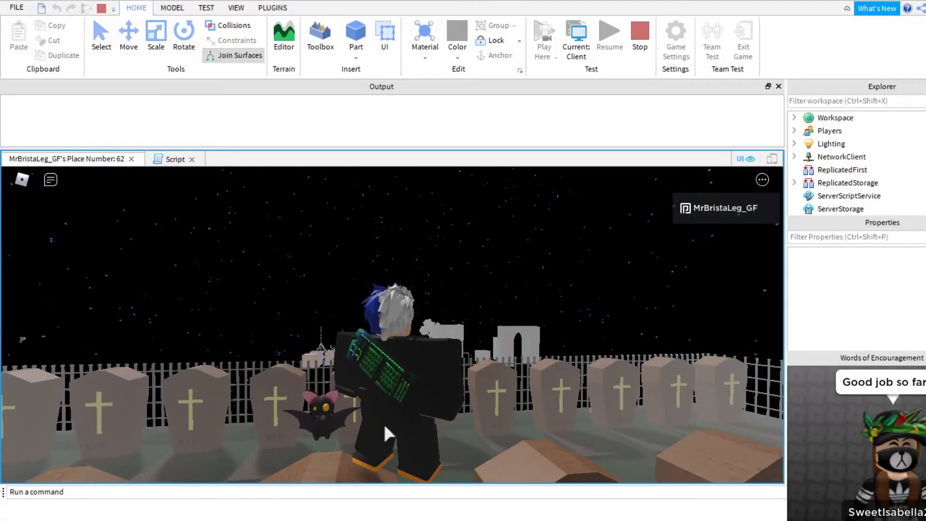
key("w")
key("space")
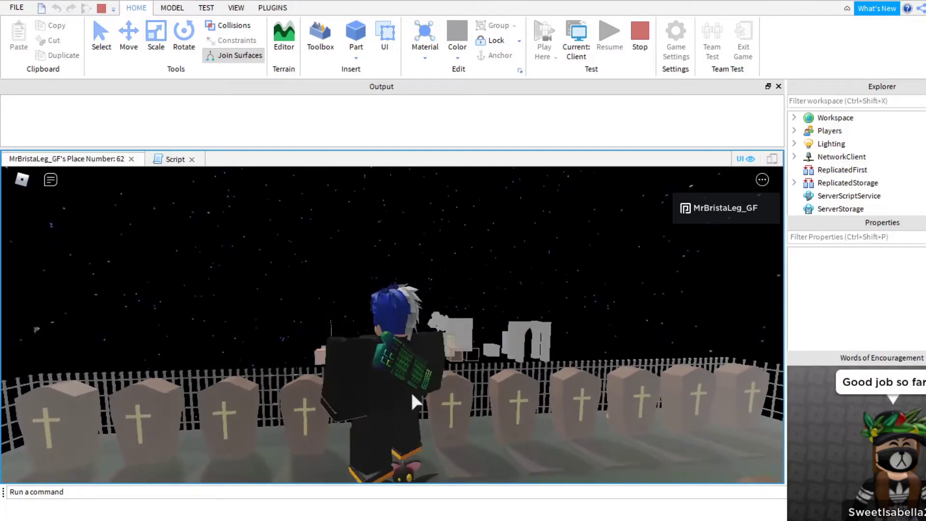
right_click_drag(409, 368, 409, 368)
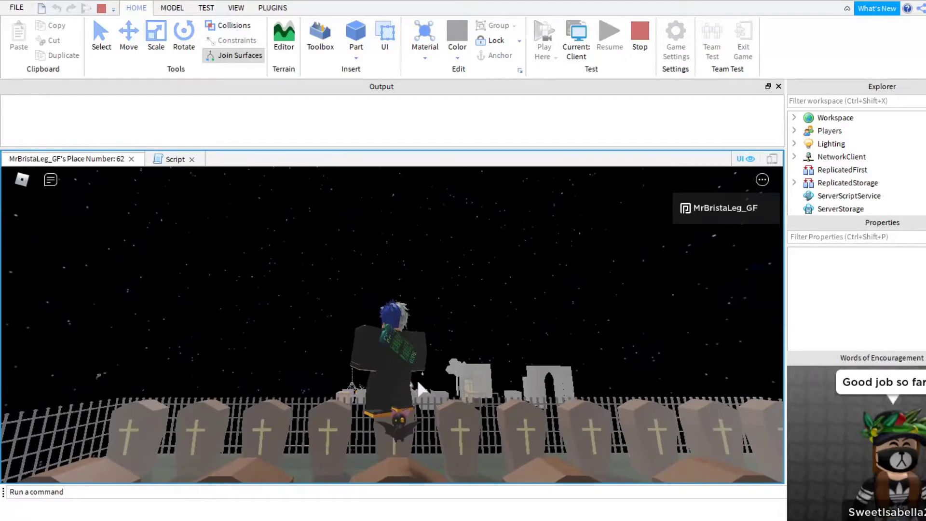
key("shift")
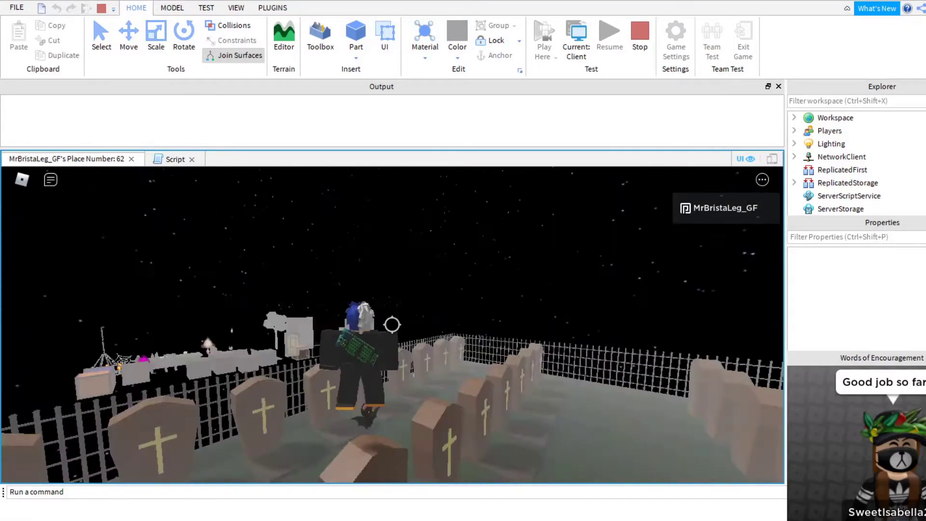
key("shift")
right_click_drag(392, 324, 394, 323)
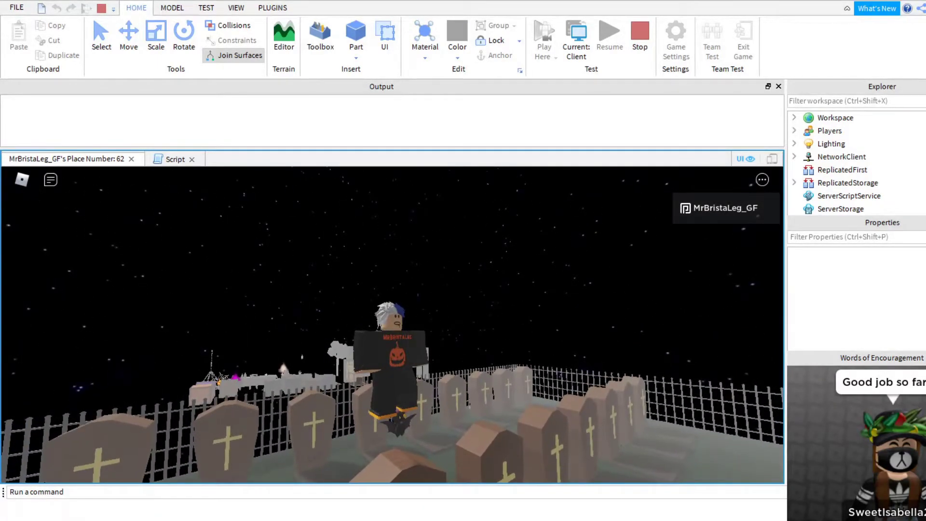
right_click_drag(448, 293, 448, 294)
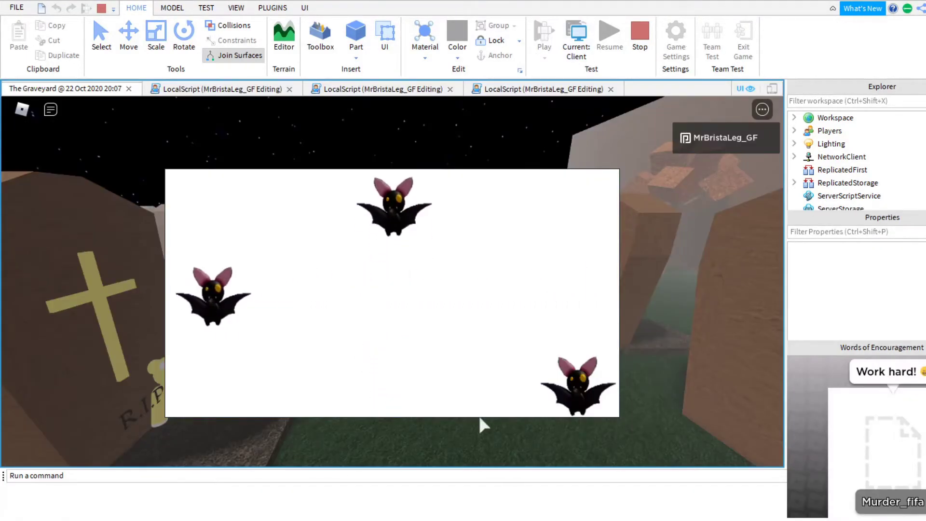
Look around the graveyard while the bat minigame is open.
right_click_drag(676, 305, 676, 305)
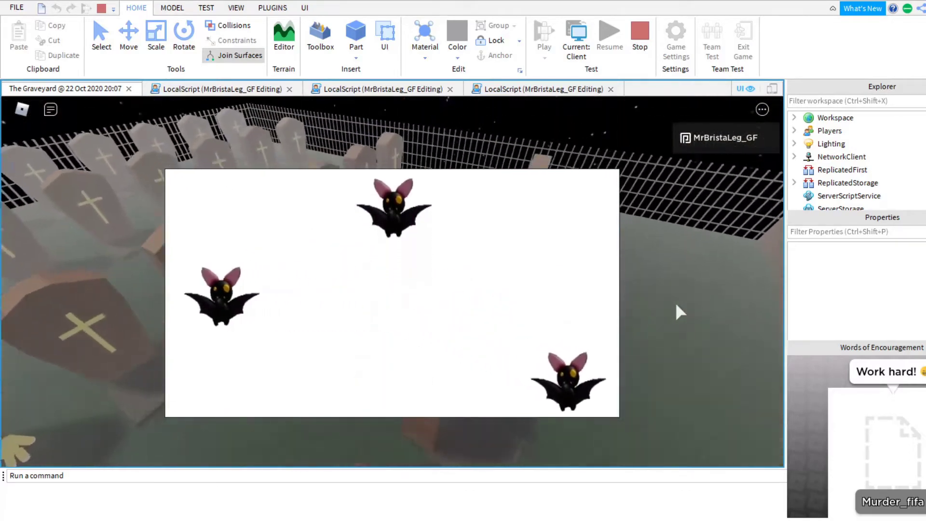